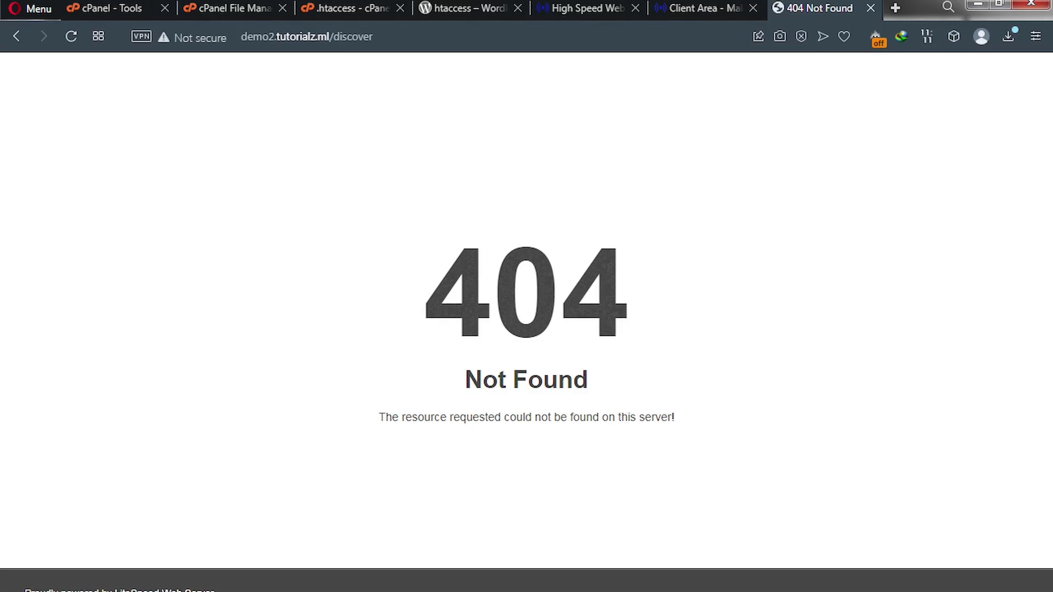
# Copy the Basic WP rewrite rules code block from the WordPress htaccess documentation page.
pyautogui.click(454, 8)
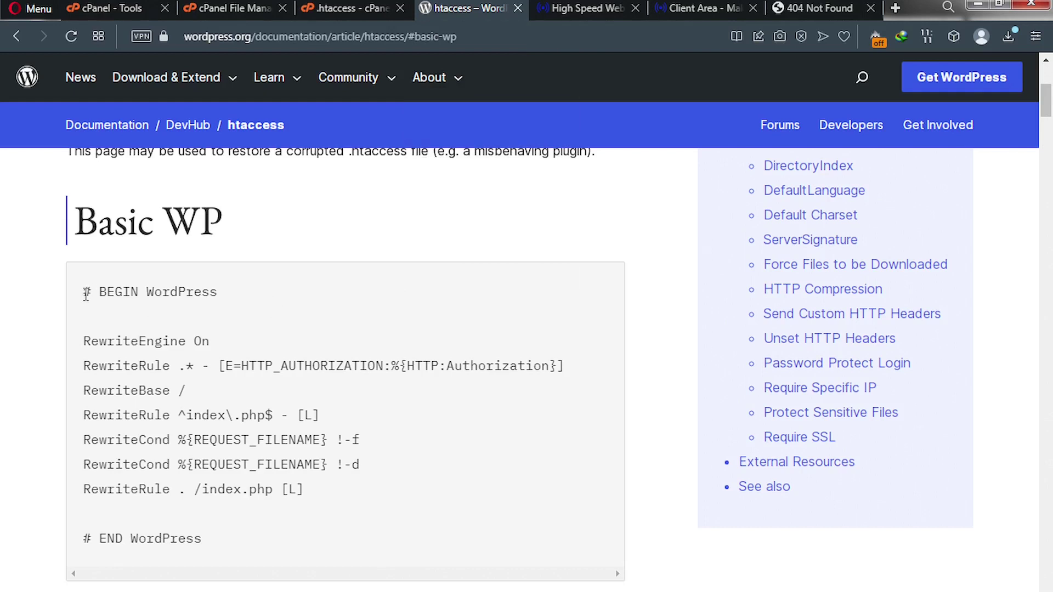
pyautogui.moveTo(88, 292); pyautogui.dragTo(206, 548)
pyautogui.hotkey('ctrl', 'c')
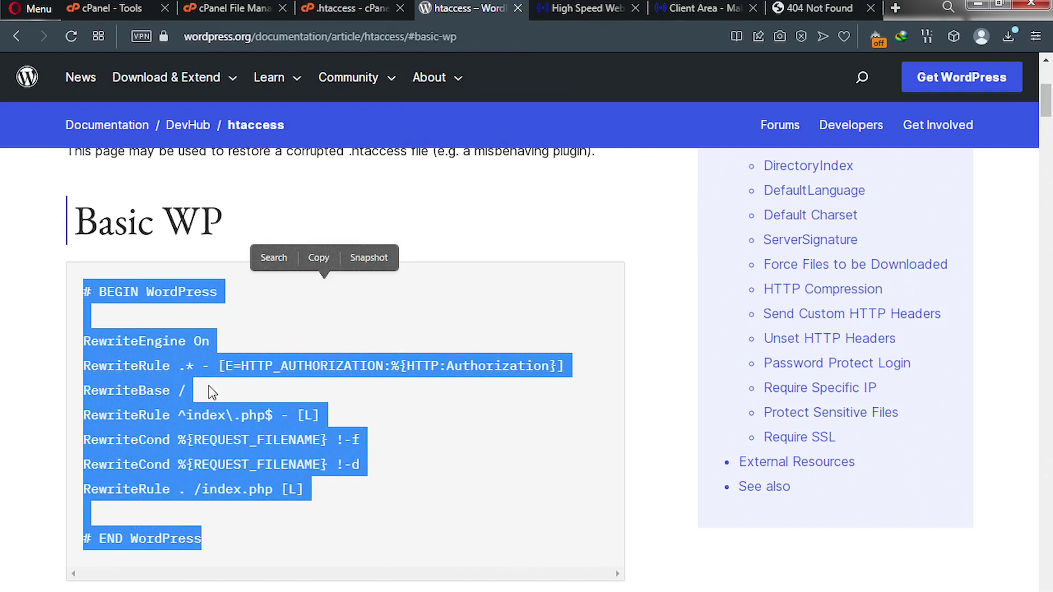
pyautogui.click(320, 268)
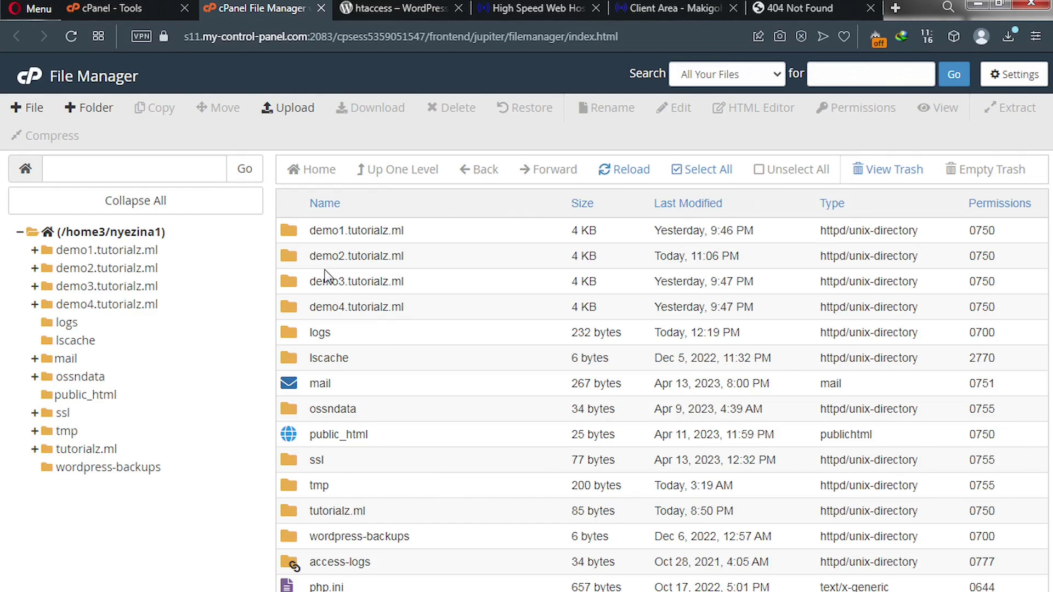
# Open the demo2.tutorialz.ml folder in File Manager and scroll down its file list.
pyautogui.click(289, 262)
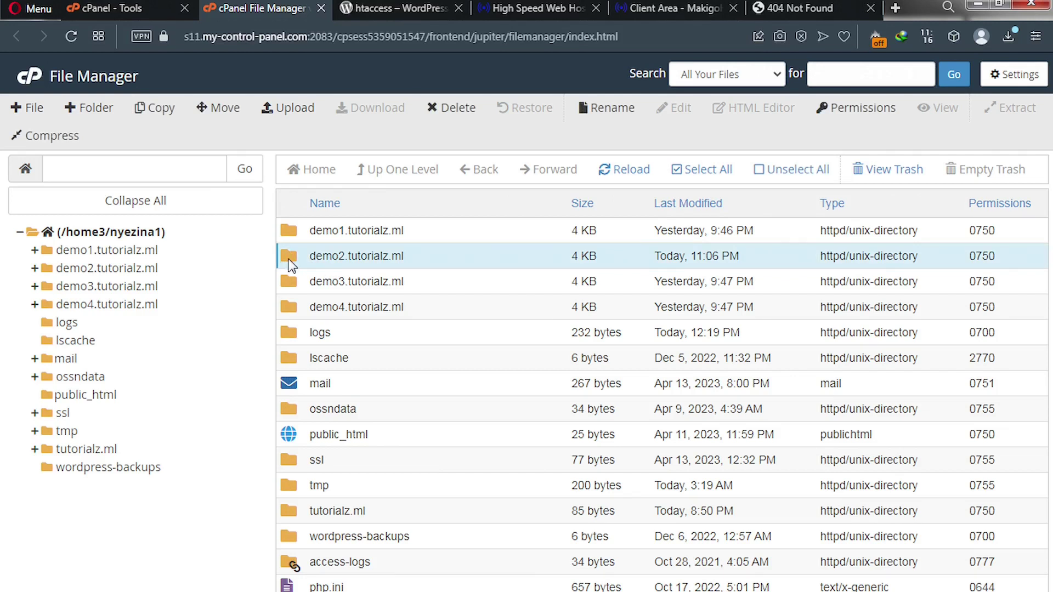
pyautogui.doubleClick(291, 262)
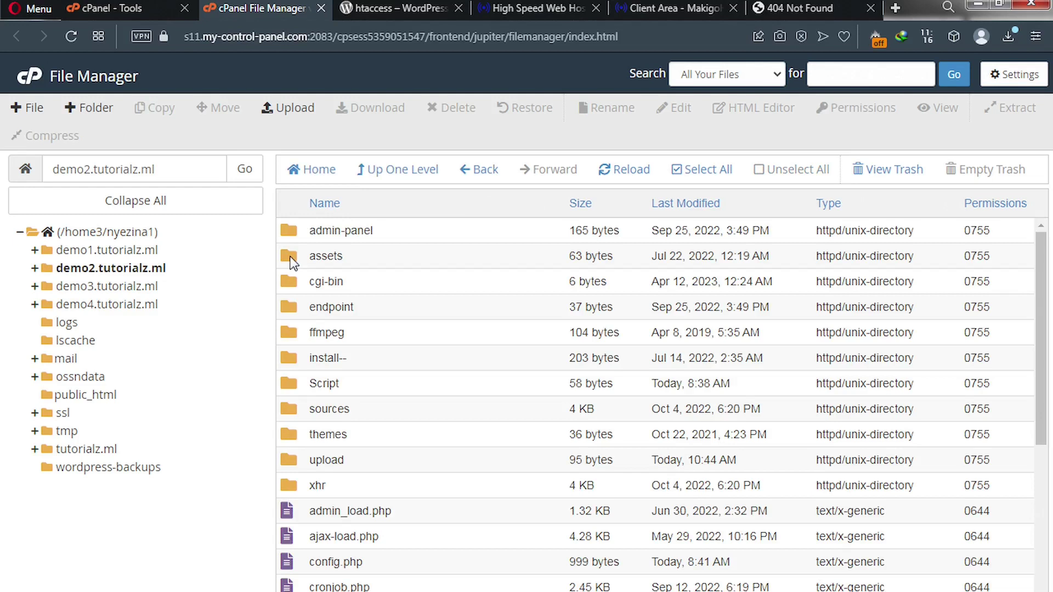
pyautogui.scroll(-3, 368, 255)
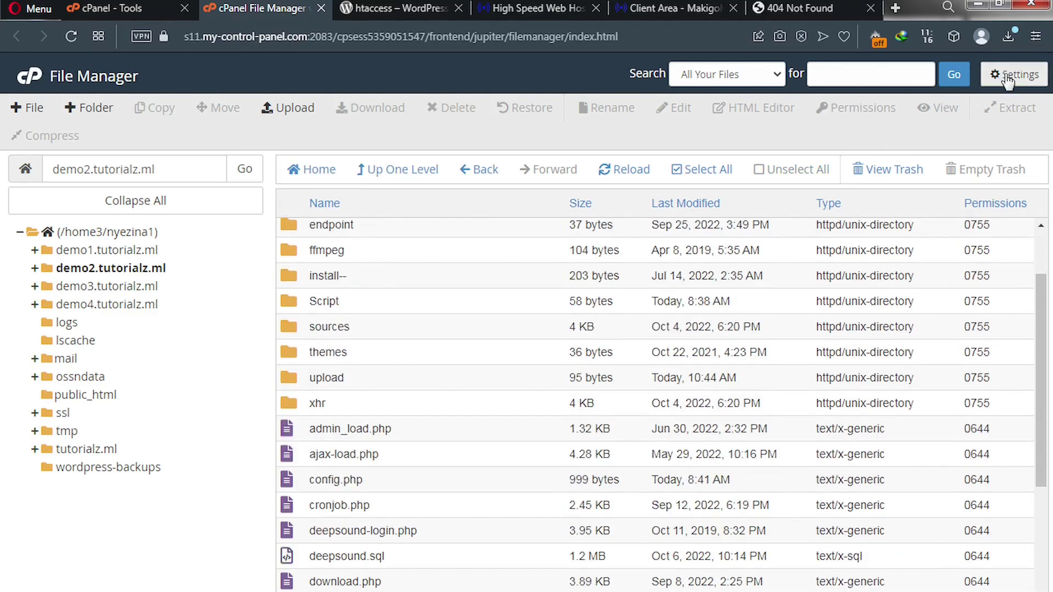
# Turn on Show Hidden Files (dotfiles) in File Manager settings and scroll to the .htaccess row.
pyautogui.click(1004, 77)
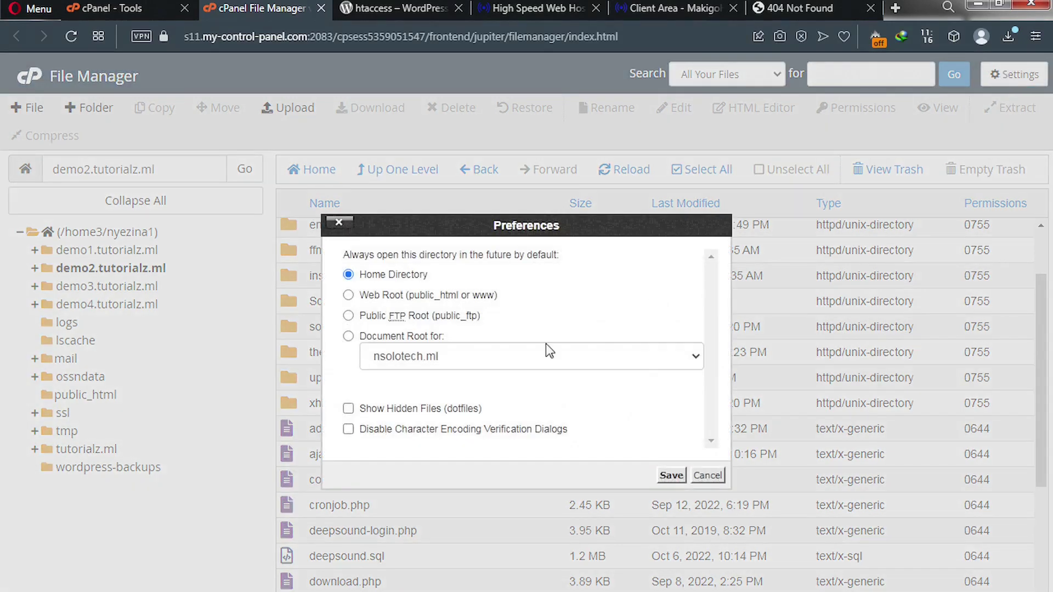
pyautogui.click(390, 412)
pyautogui.click(672, 475)
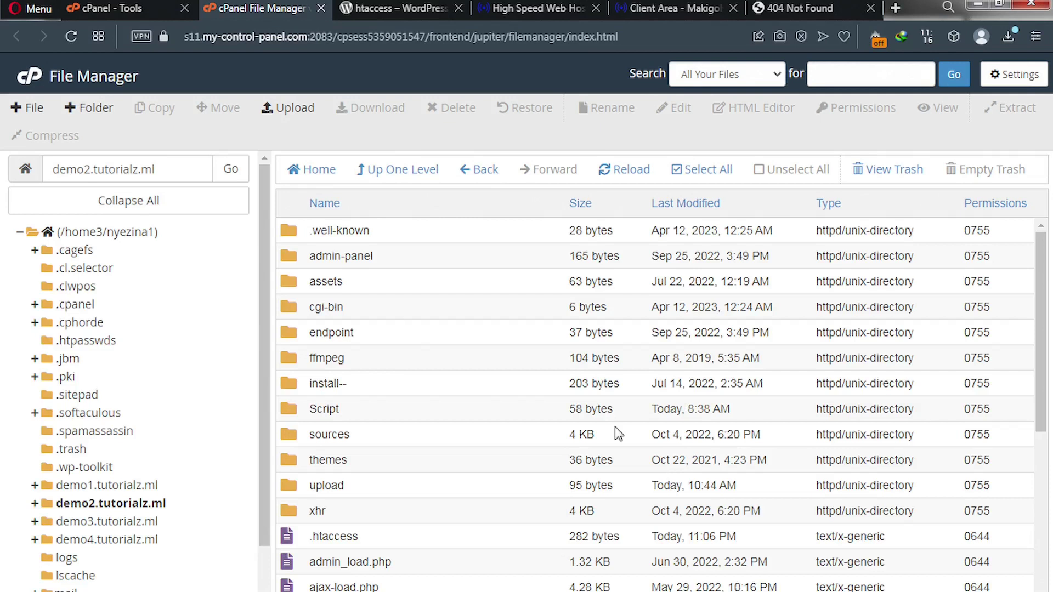
pyautogui.scroll(-3, 395, 315)
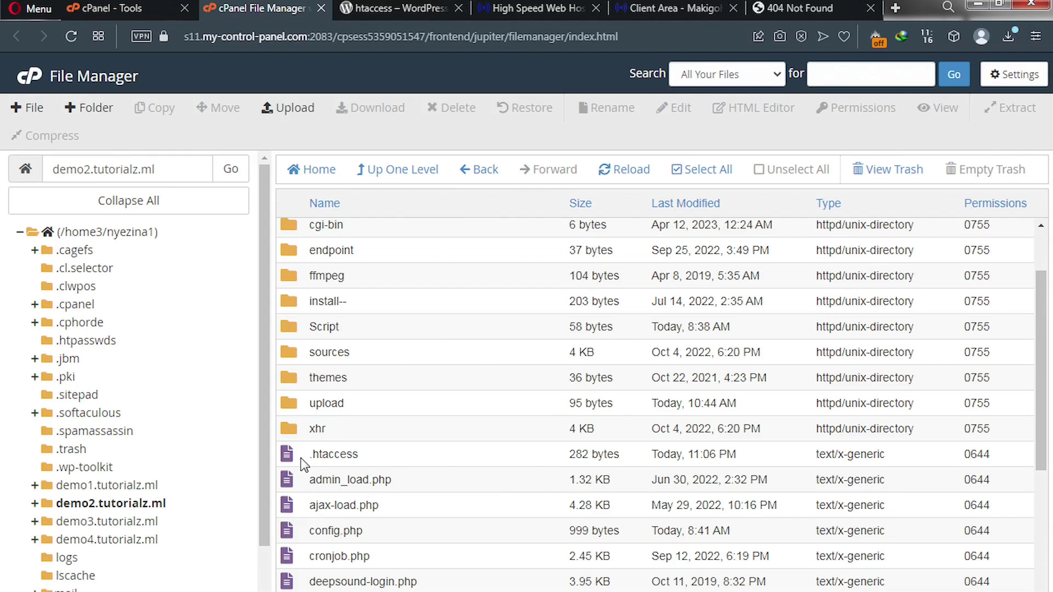
pyautogui.click(29, 110)
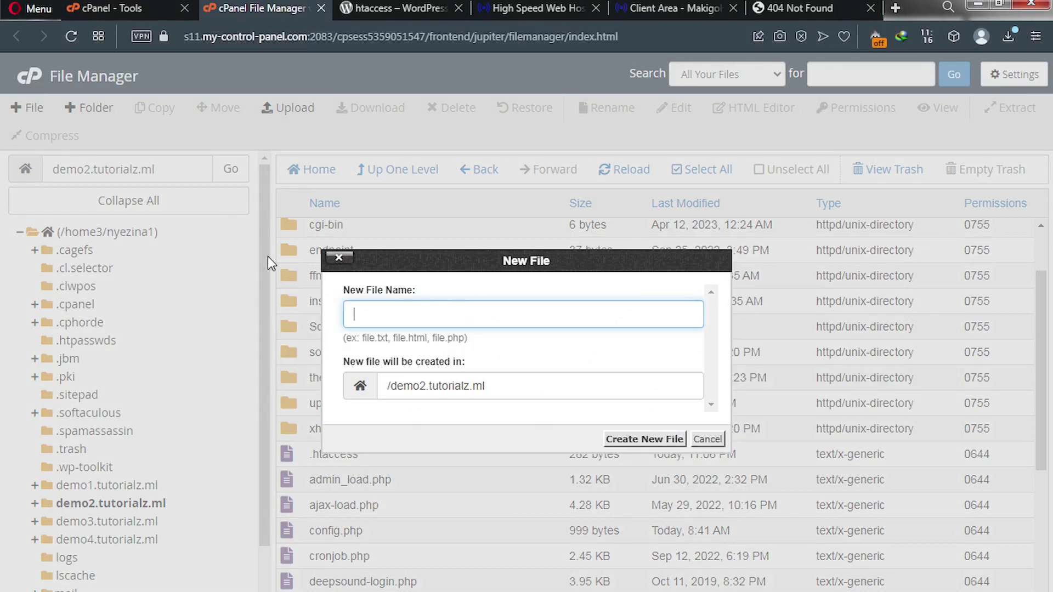
pyautogui.write('.htaccess')
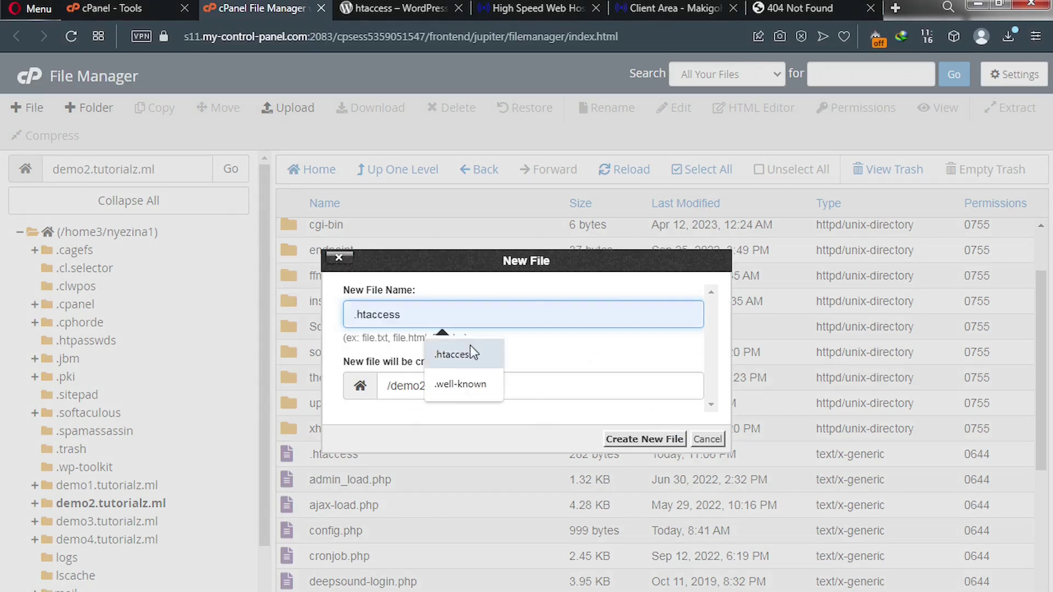
pyautogui.click(466, 358)
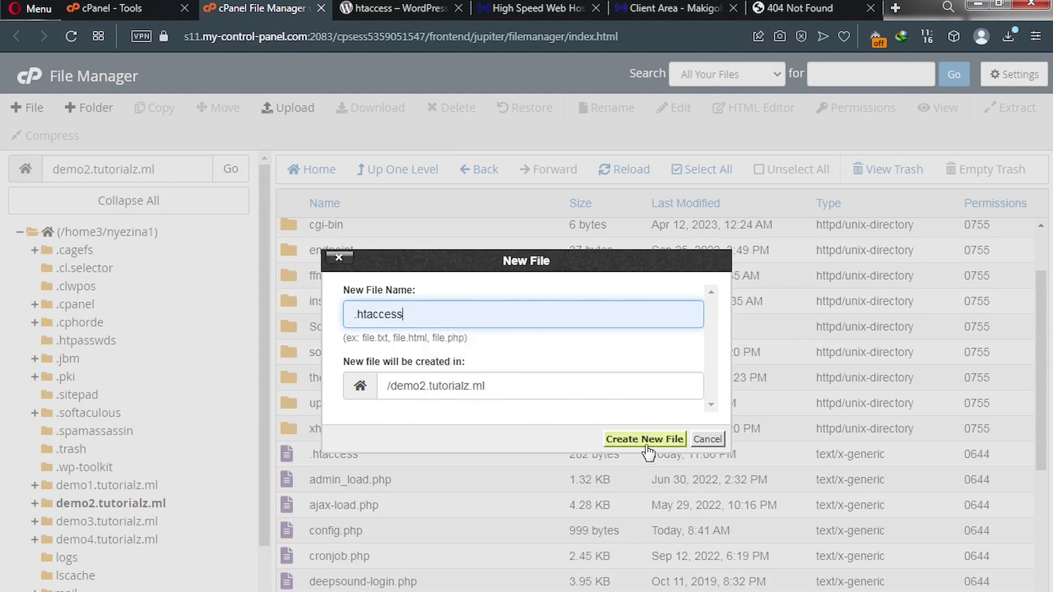
pyautogui.click(696, 441)
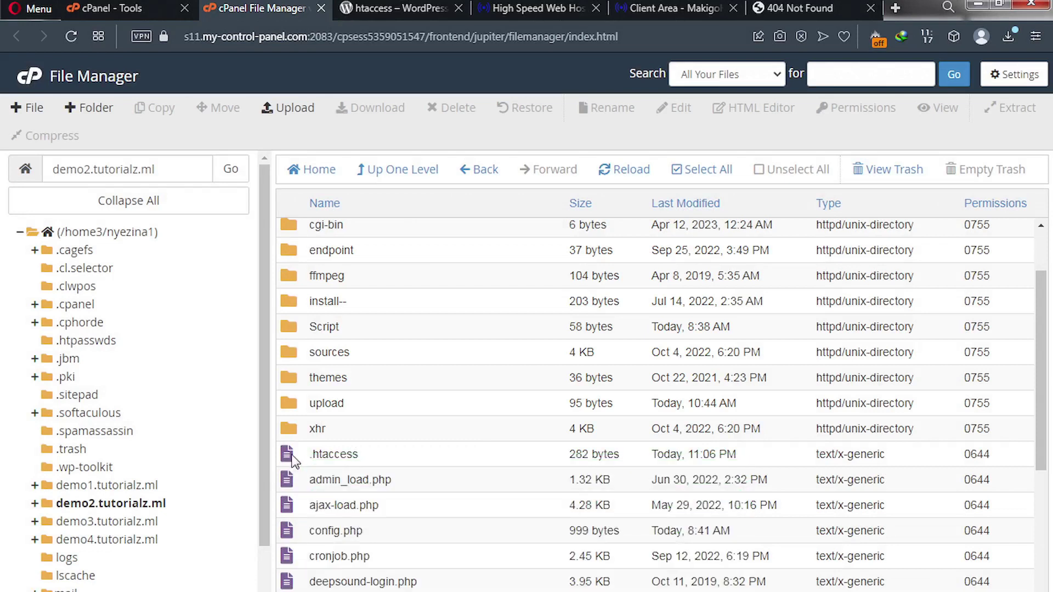
# Paste the Basic WP rewrite block into .htaccess above the PHP handler section and save.
pyautogui.click(294, 454)
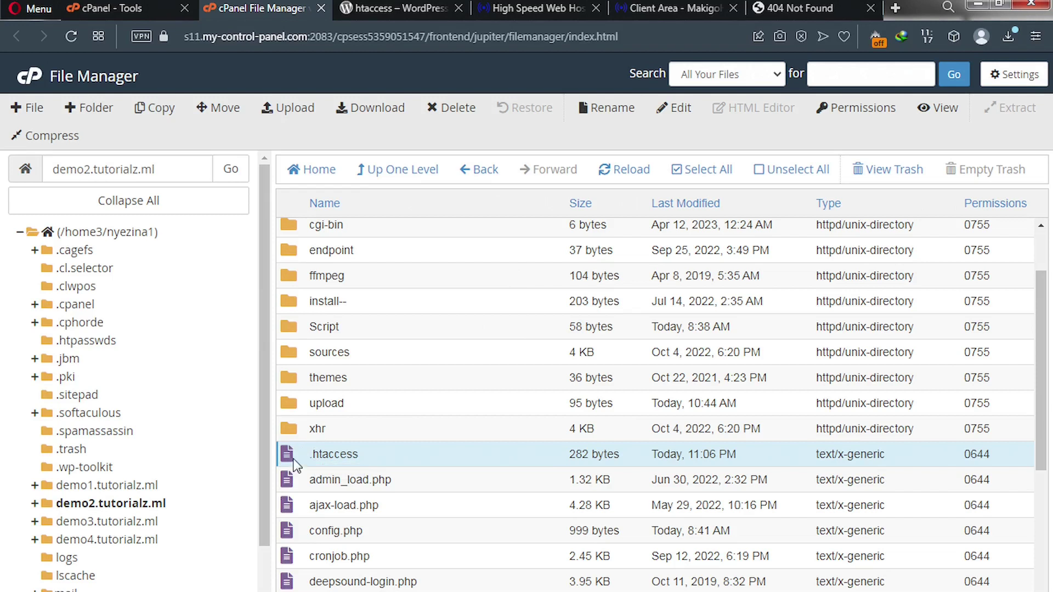
pyautogui.click(672, 111)
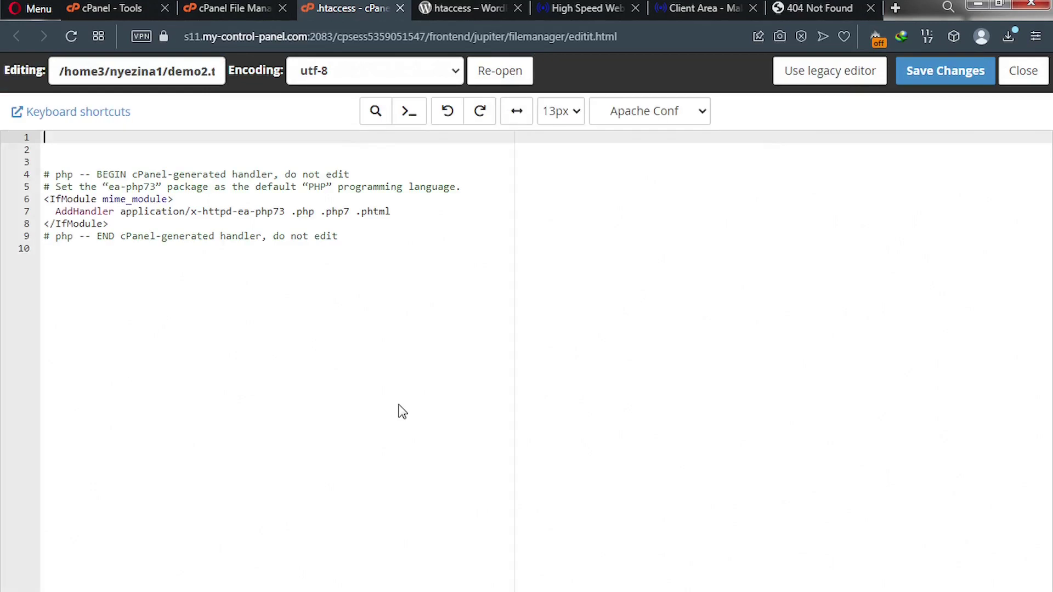
pyautogui.press('Return')
pyautogui.press('Return')
pyautogui.press('Return')
pyautogui.press('Return')
pyautogui.press('Return')
pyautogui.press('Return')
pyautogui.press('Return')
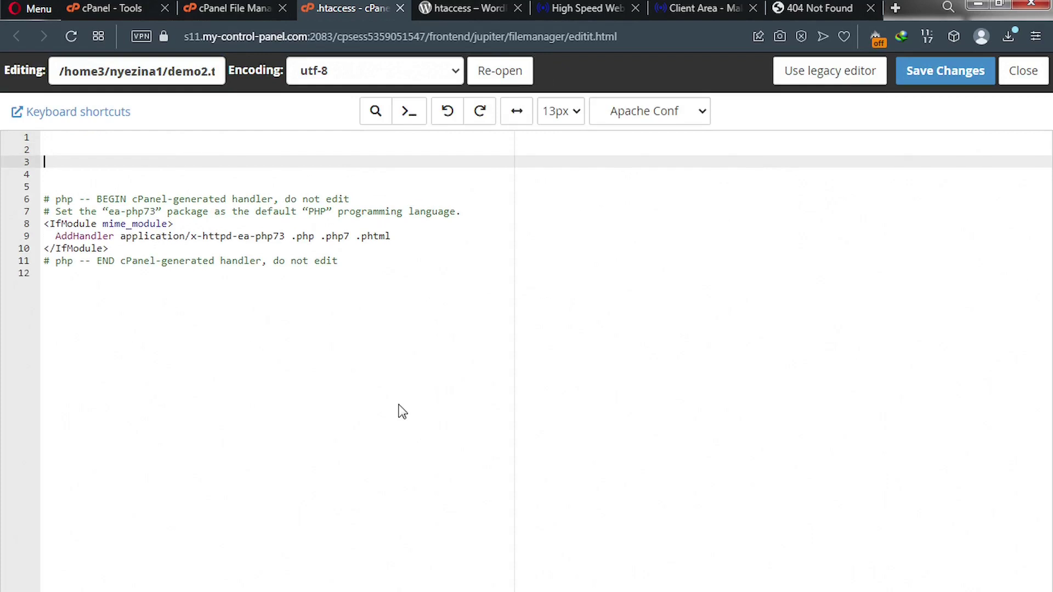
pyautogui.press('Up')
pyautogui.press('Up')
pyautogui.press('Up')
pyautogui.press('Up')
pyautogui.press('Up')
pyautogui.press('Up')
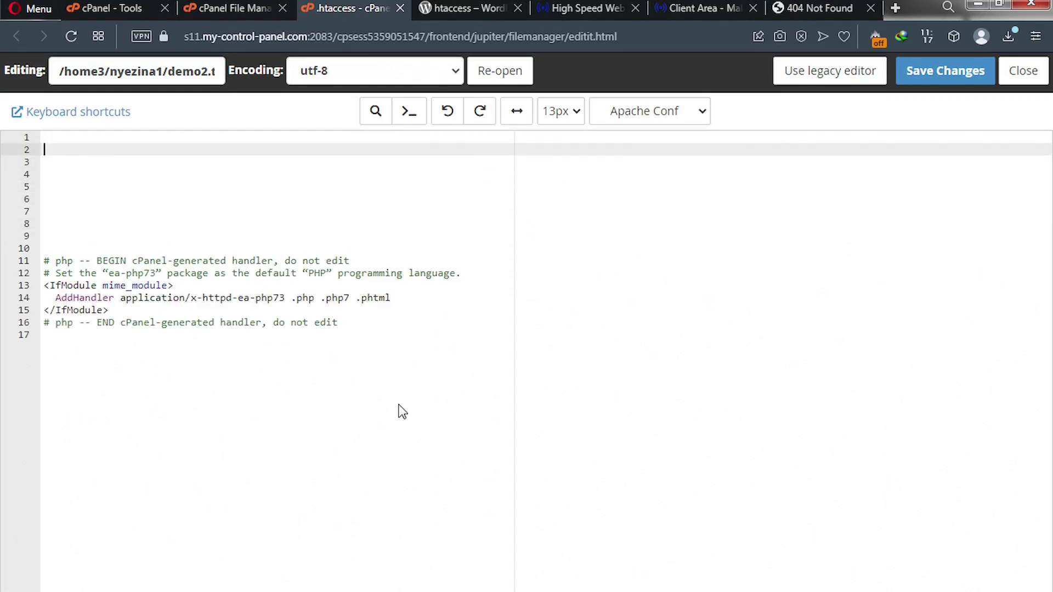
pyautogui.hotkey('ctrl', 'v')
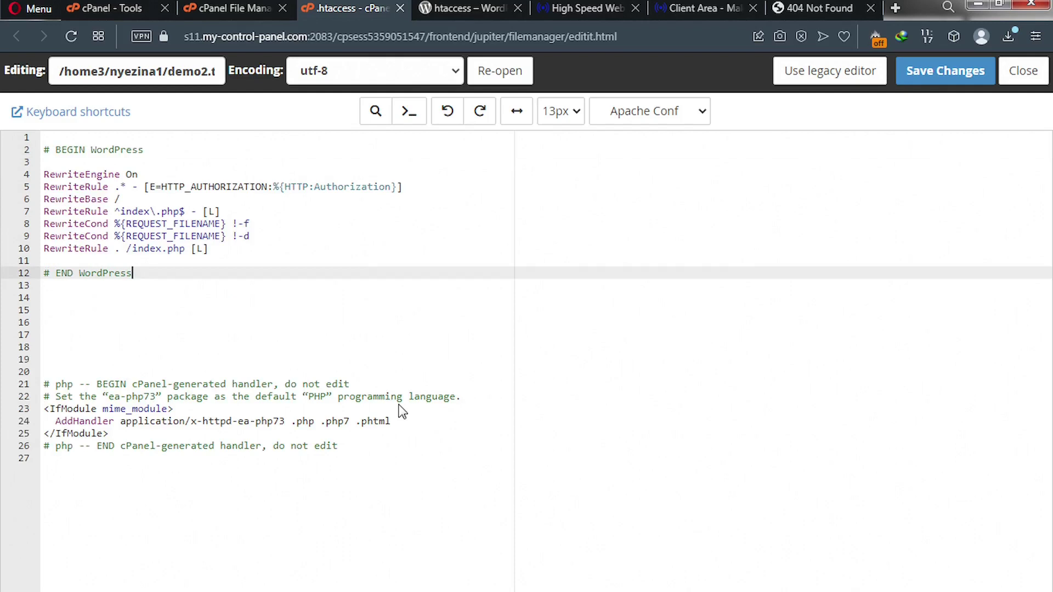
pyautogui.click(923, 80)
# Check the site's still-404 page, then switch to Windows Explorer at Downloads > Compressed.
pyautogui.click(799, 7)
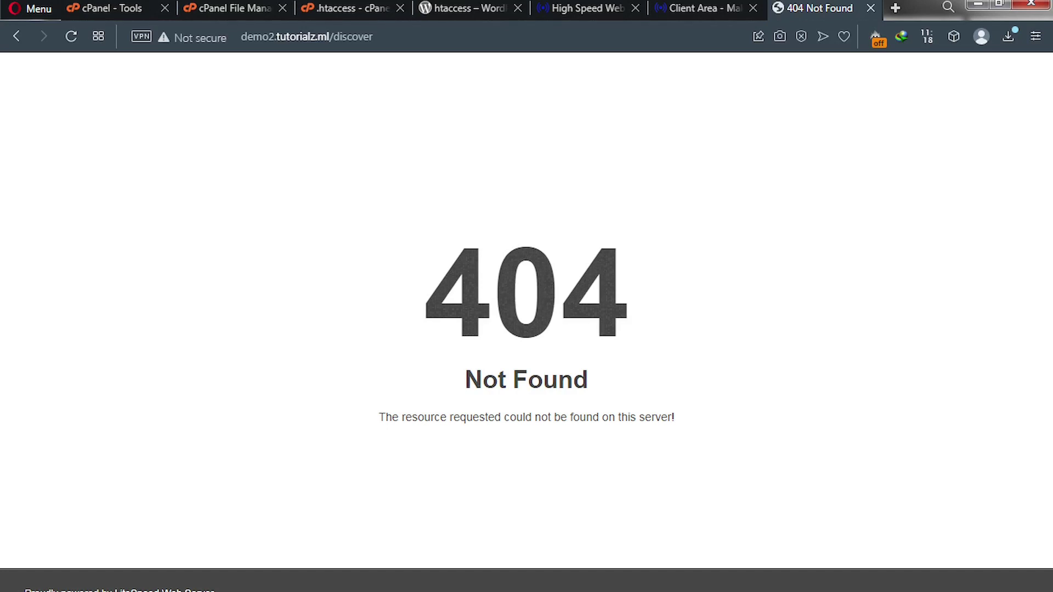
pyautogui.hotkey('alt', 'Tab')
# Navigate into DeepSound 1.4.9 > DeepSound 1.4.9 > Script and select the HTACCESS file.
pyautogui.doubleClick(296, 136)
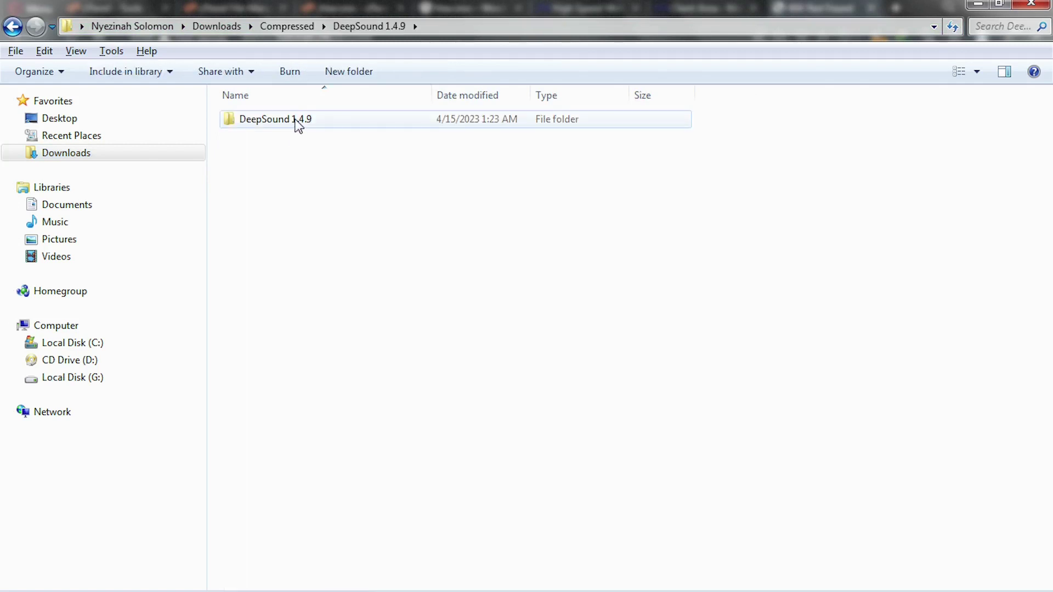
pyautogui.click(283, 130)
pyautogui.doubleClick(284, 125)
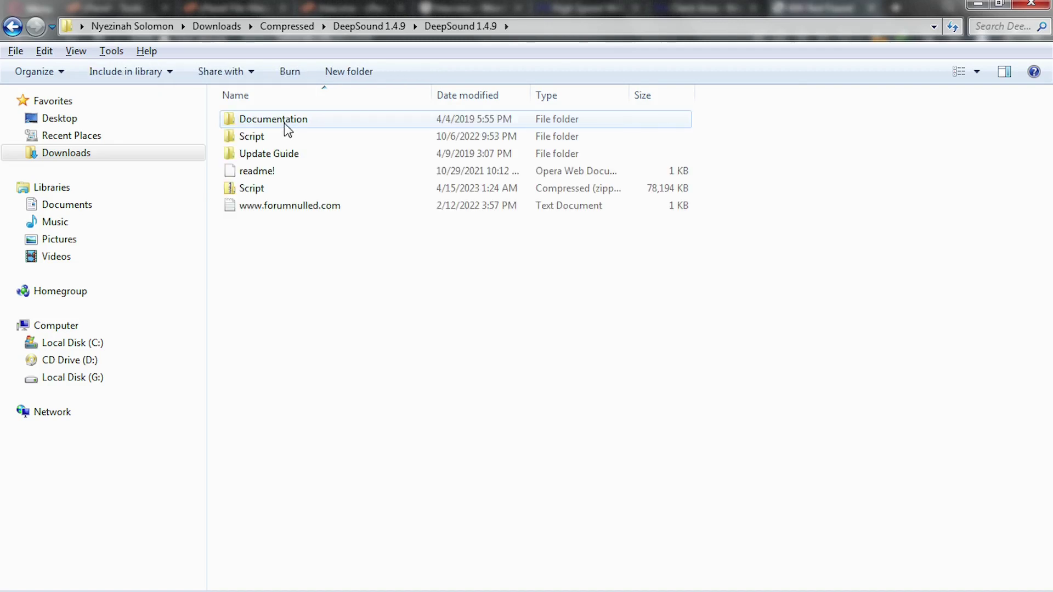
pyautogui.doubleClick(275, 138)
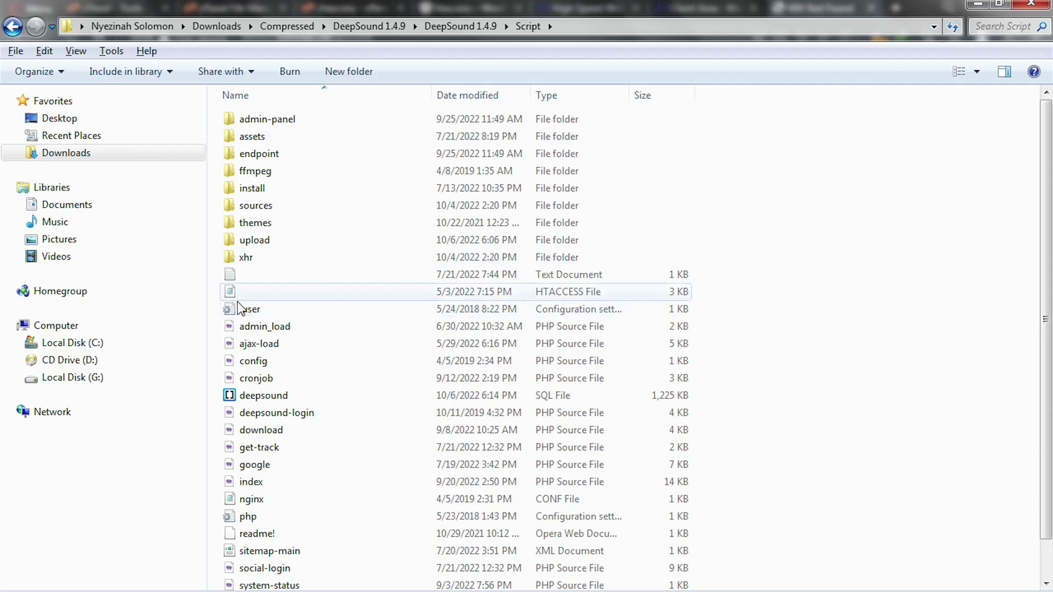
pyautogui.click(253, 295)
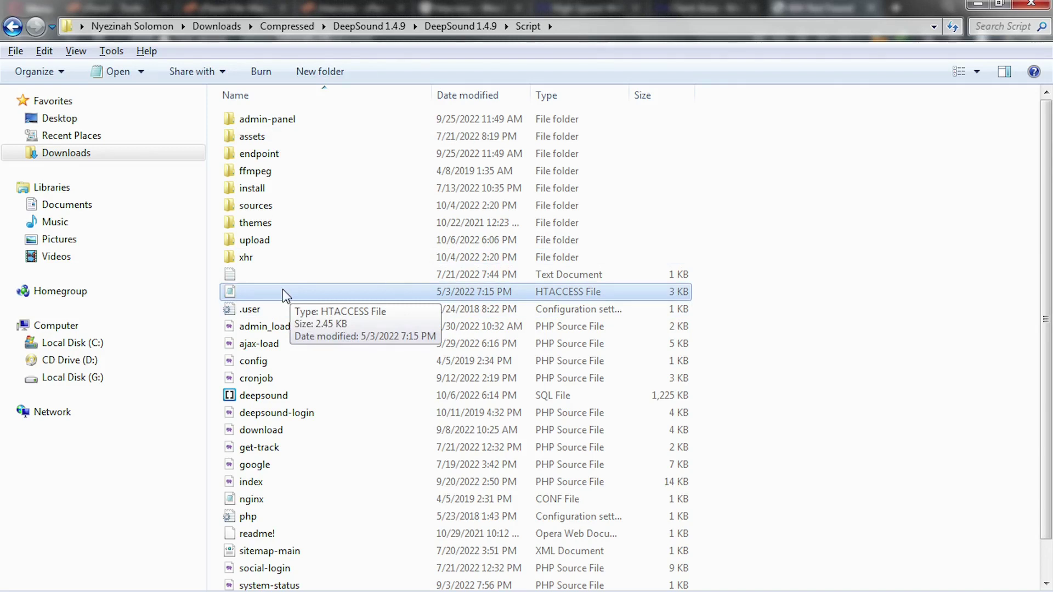
# Open the DeepSound HTACCESS file in Notepad and select all of its rules.
pyautogui.doubleClick(254, 294)
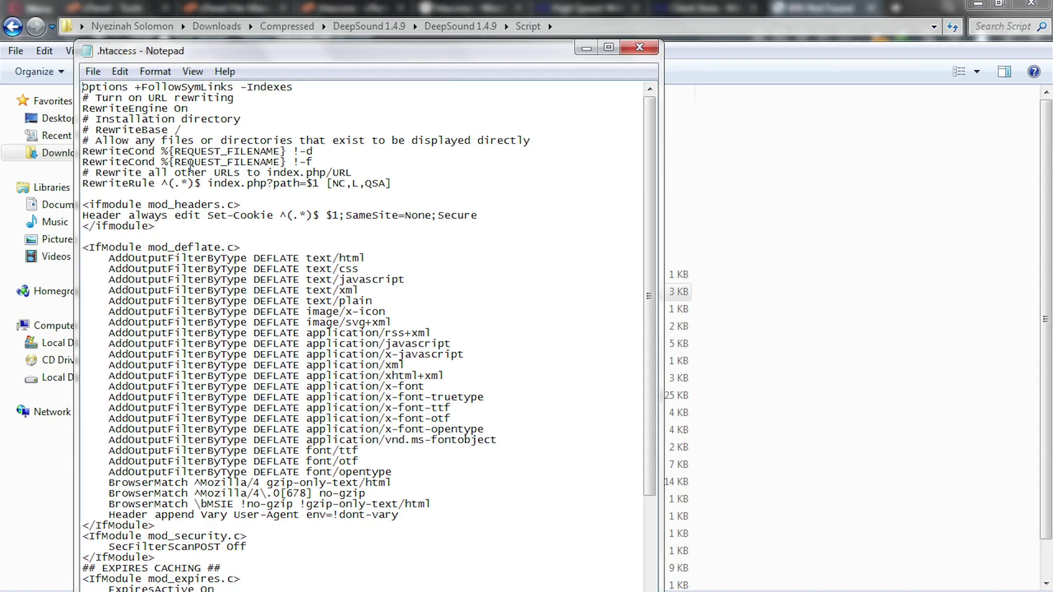
pyautogui.hotkey('ctrl', 'a')
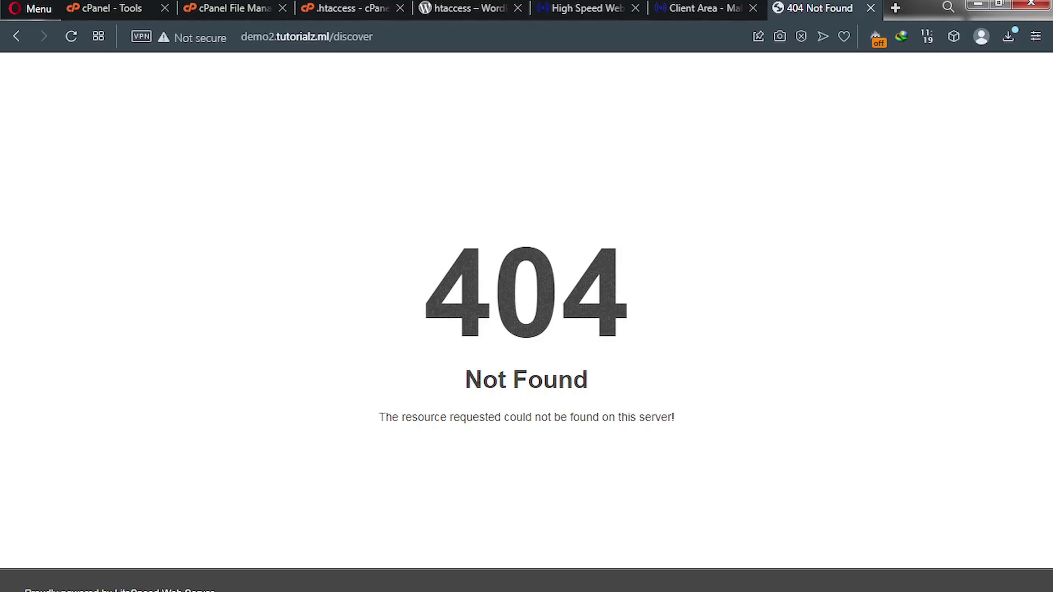
# Delete lines 1–12 of .htaccess, paste the DeepSound rules in their place, and save.
pyautogui.click(336, 5)
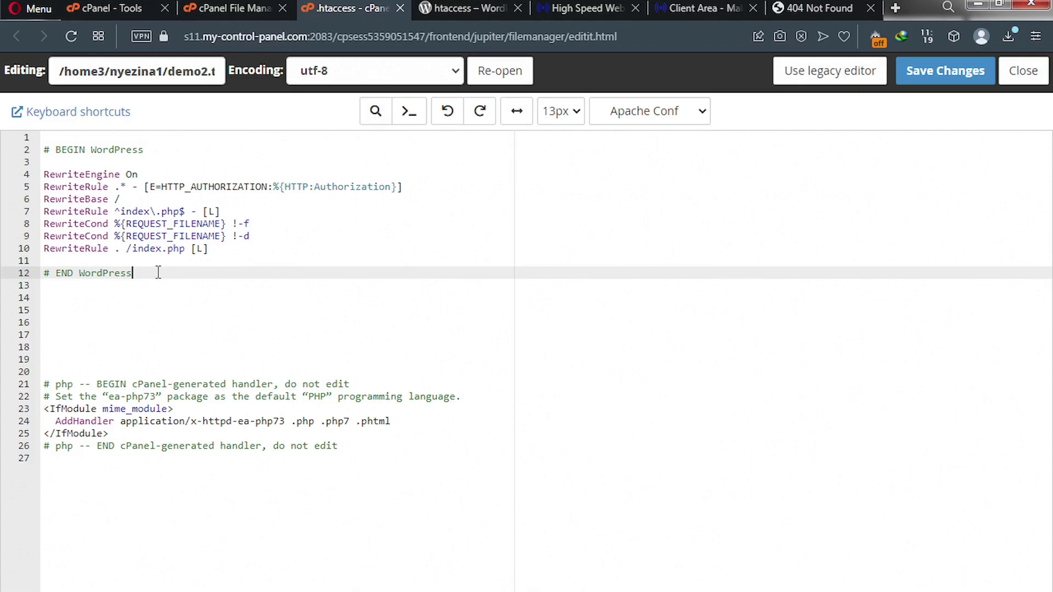
pyautogui.moveTo(133, 273); pyautogui.dragTo(42, 136)
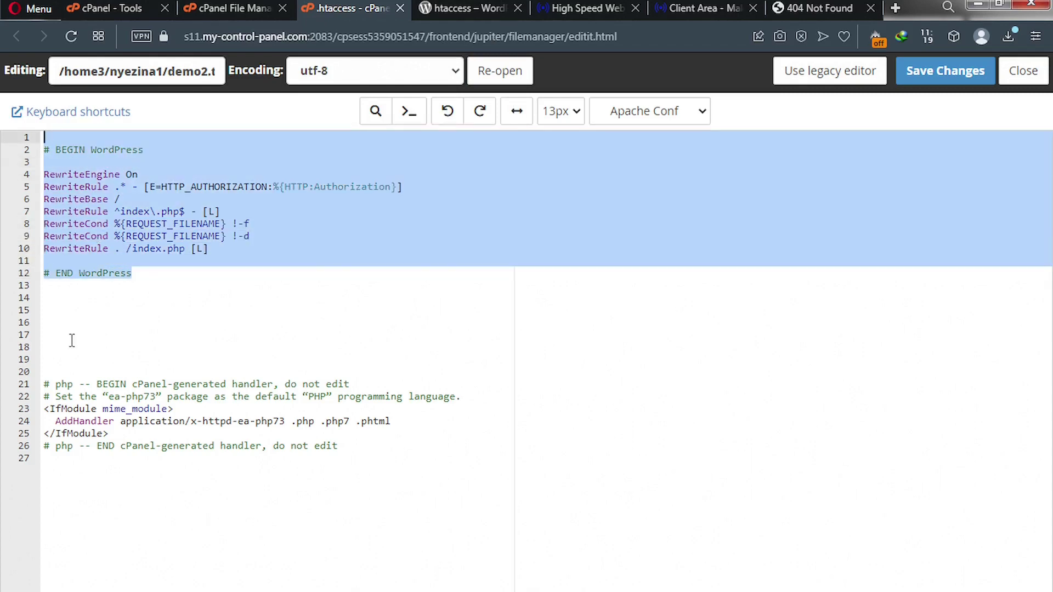
pyautogui.press('Delete')
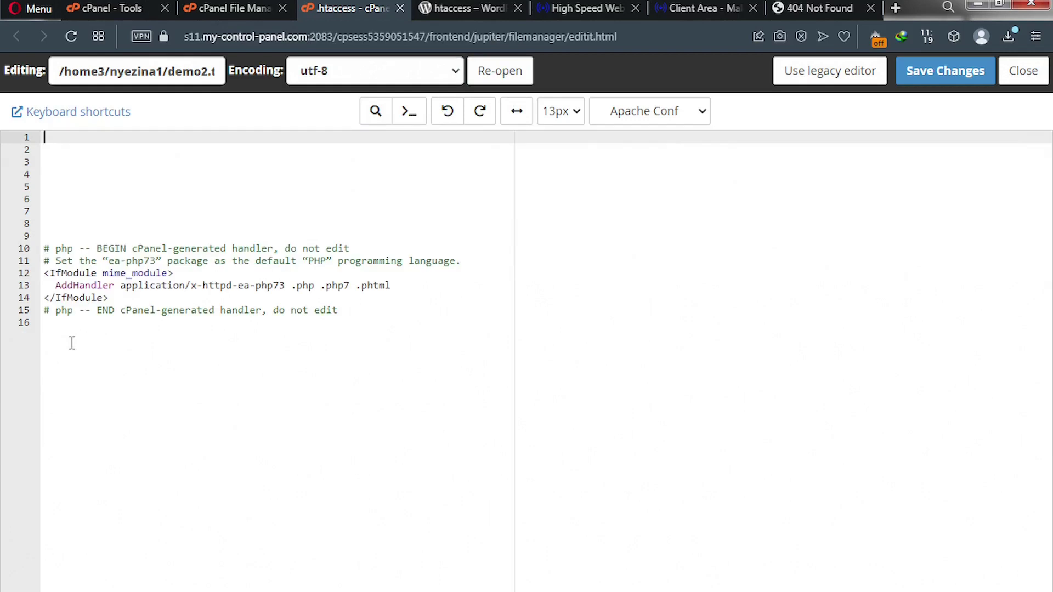
pyautogui.hotkey('ctrl', 'v')
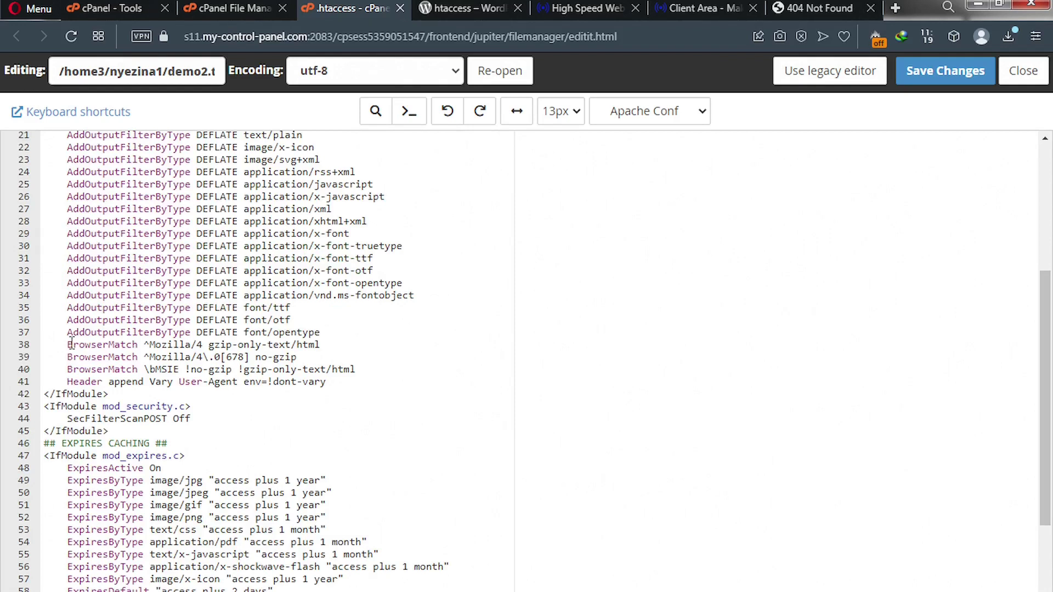
pyautogui.click(936, 76)
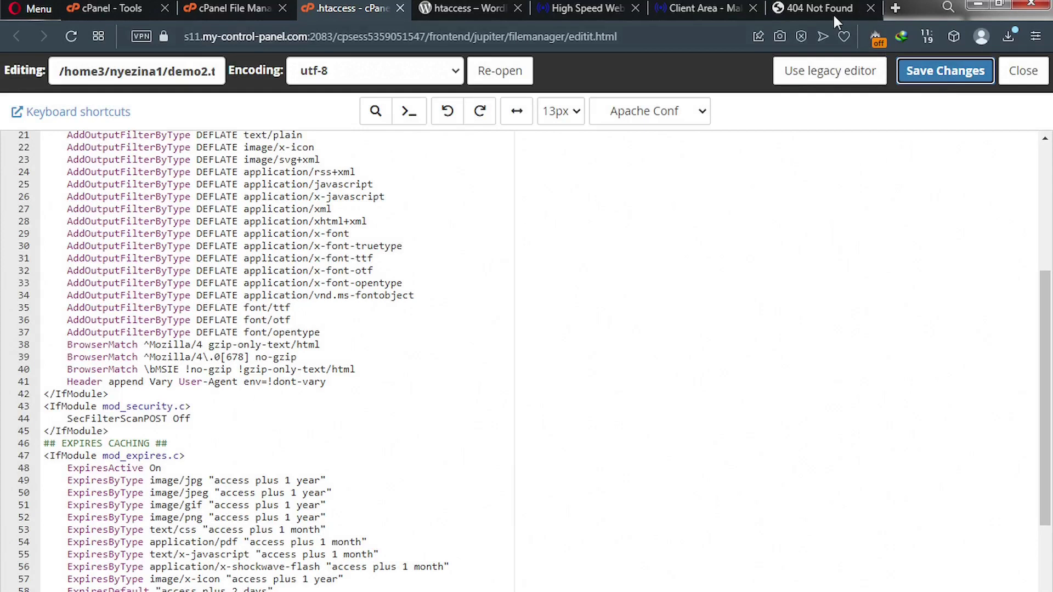
# Reload the demo2.tutorialz.ml/discover page with F5 to test the .htaccess fix.
pyautogui.click(800, 6)
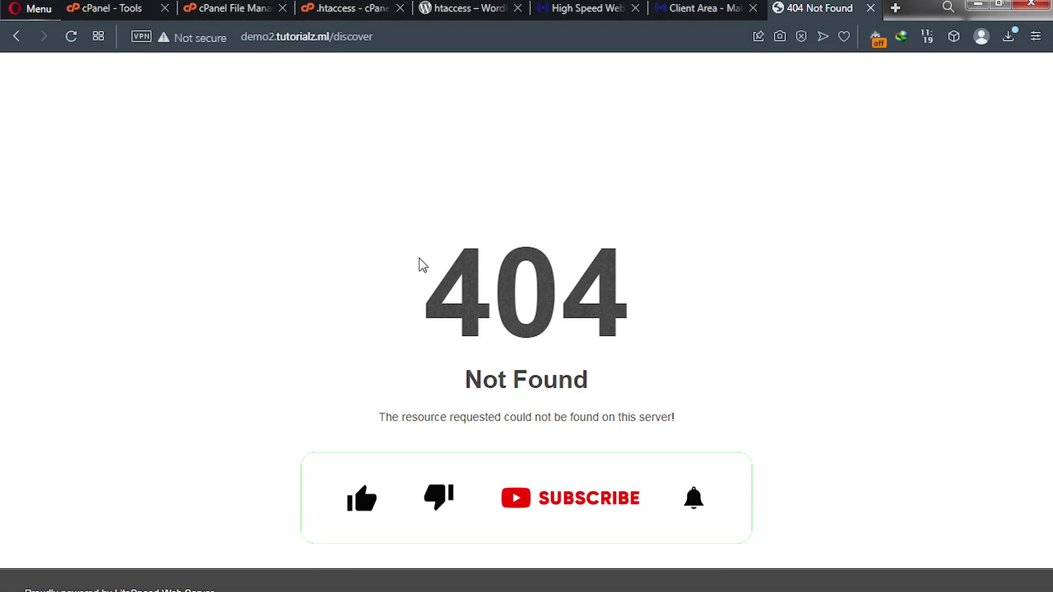
pyautogui.press('F5')
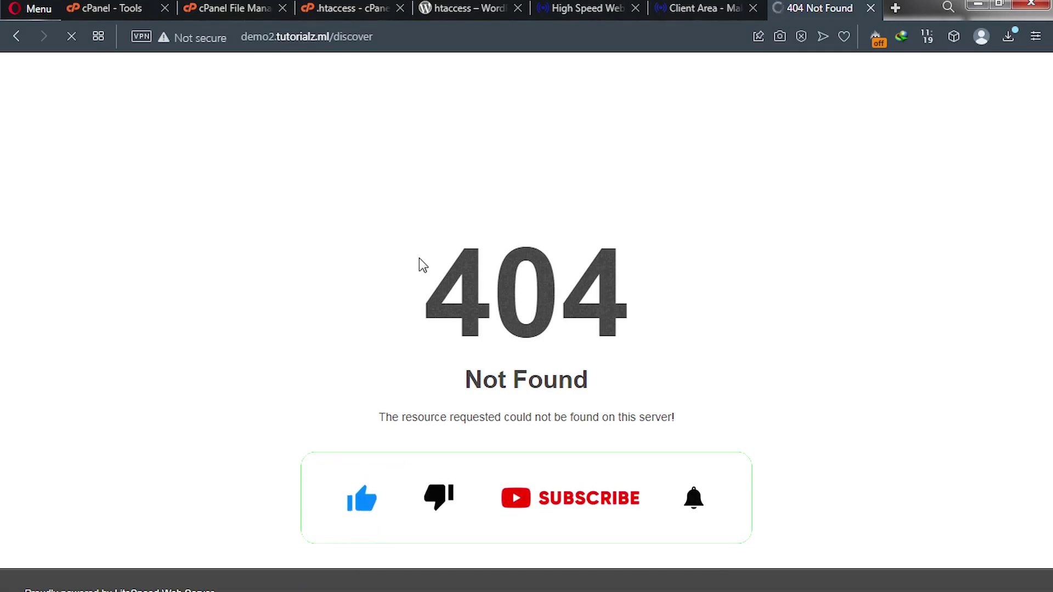